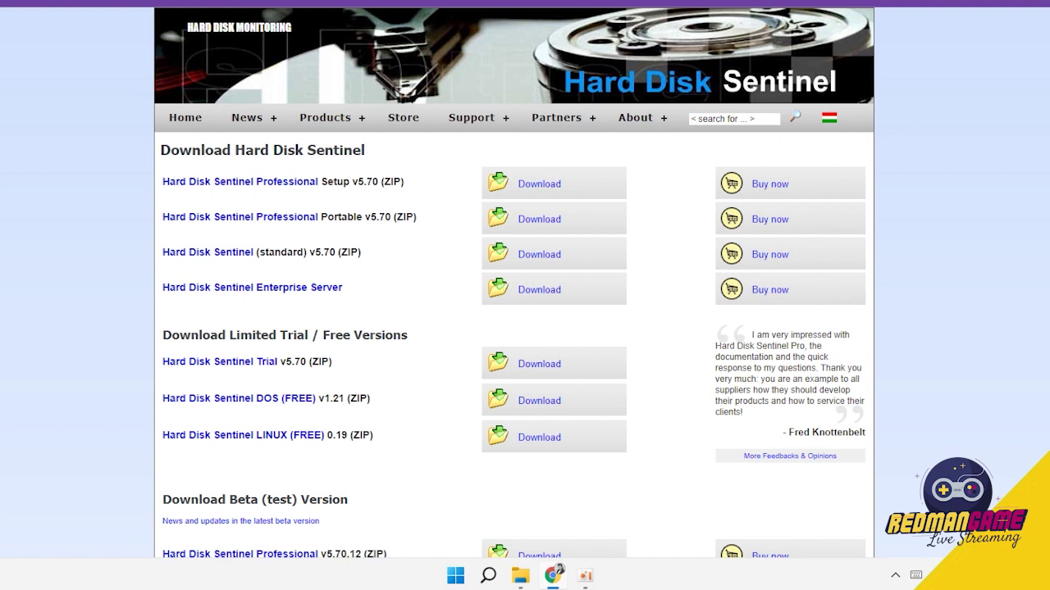
- Launch Hard Disk Sentinel from the recent apps in Windows search
click(488, 578)
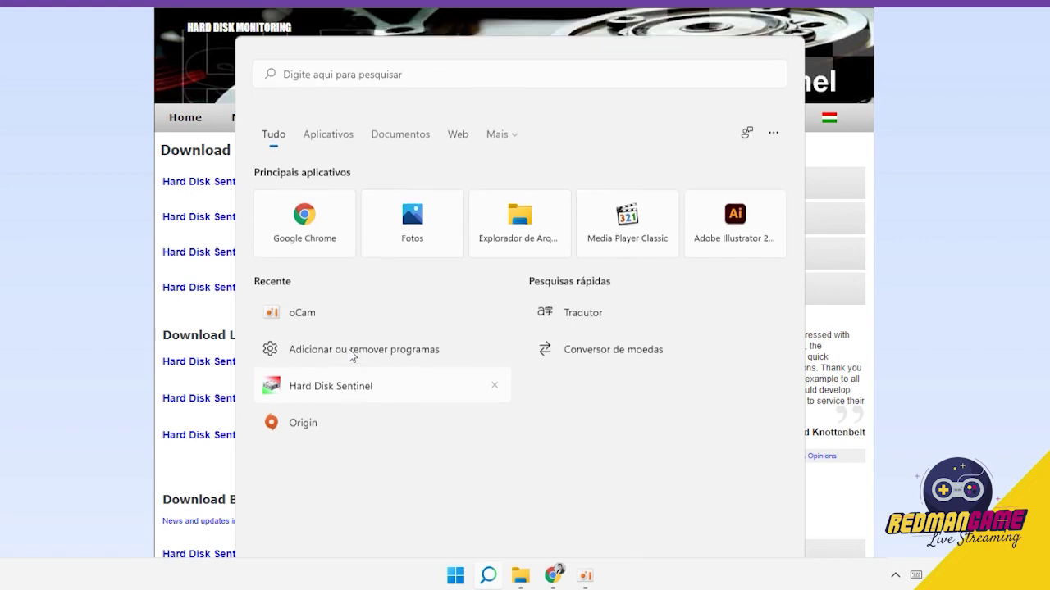
click(353, 384)
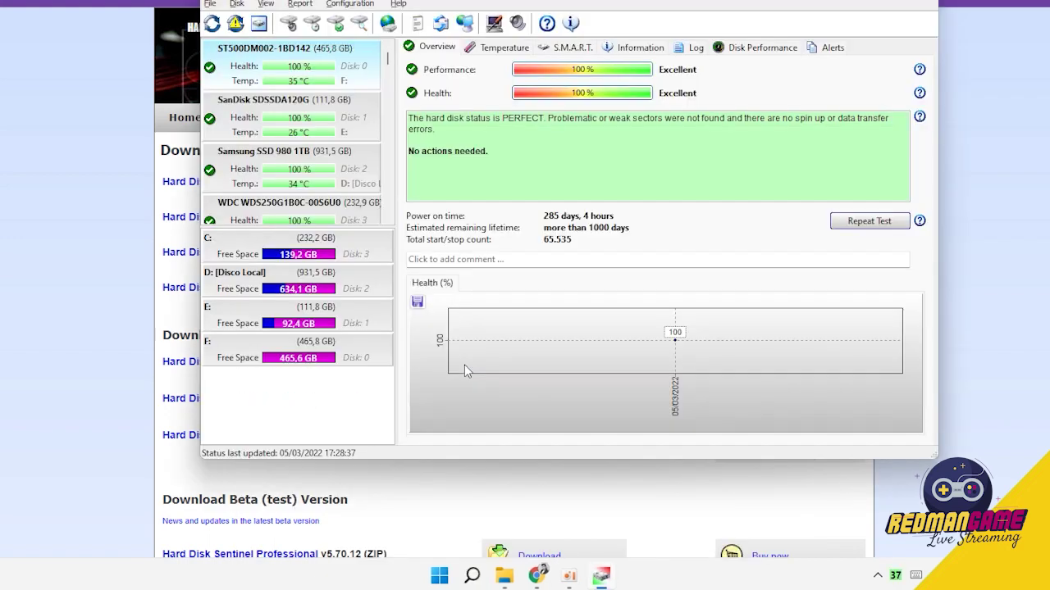
- Switch to File Explorer, open Disco Local (F:), and view and close its properties
mouse_move(508, 578)
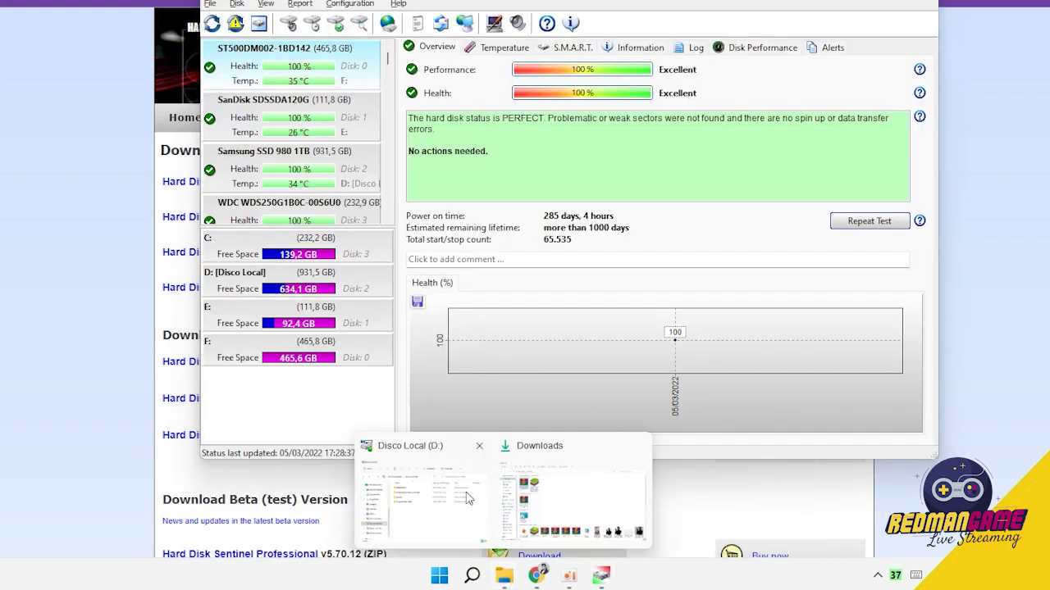
click(464, 498)
click(336, 423)
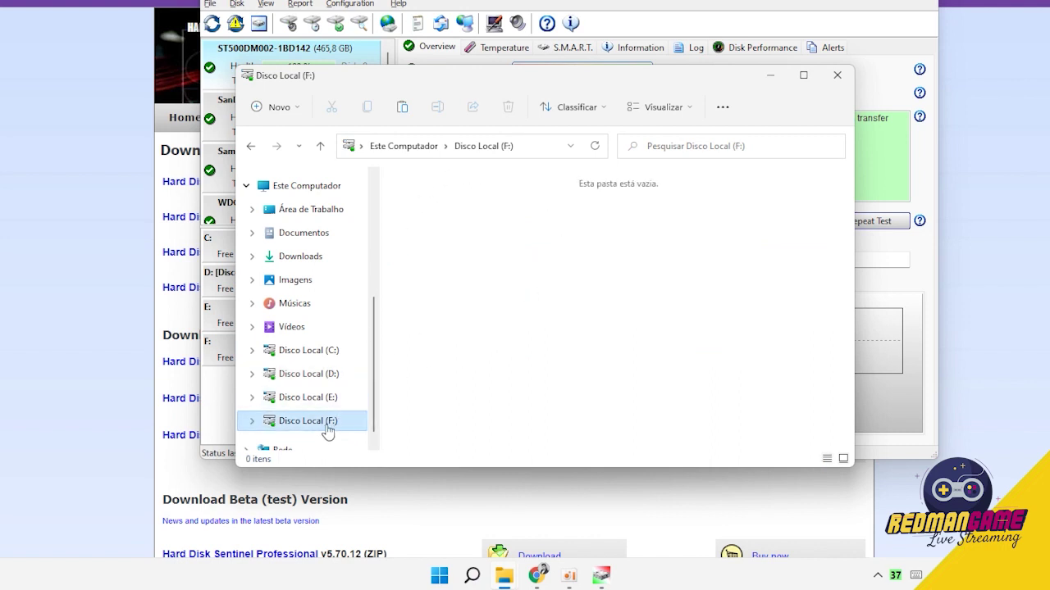
right_click(329, 425)
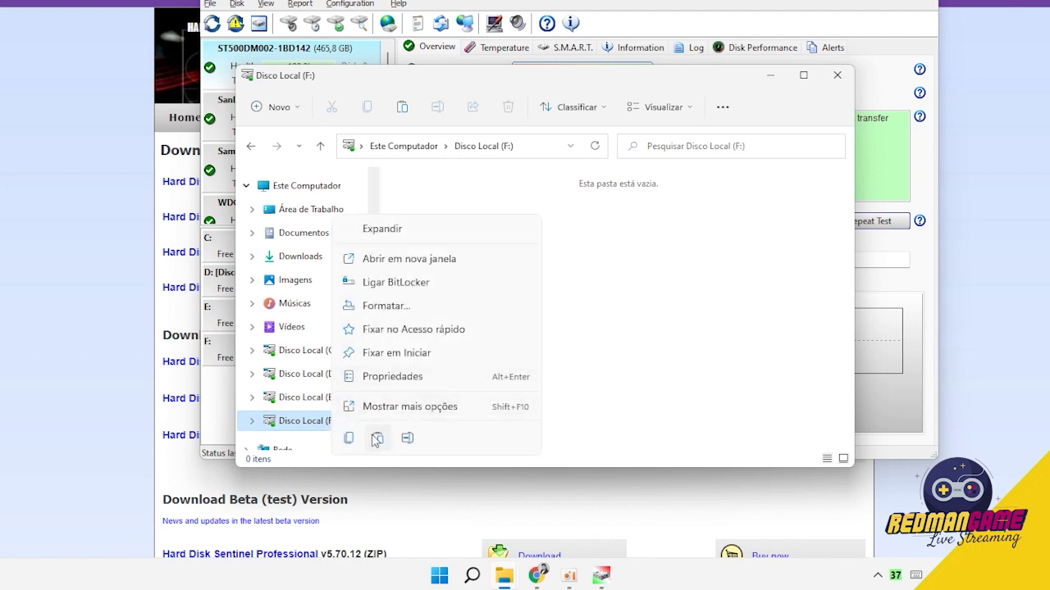
click(394, 378)
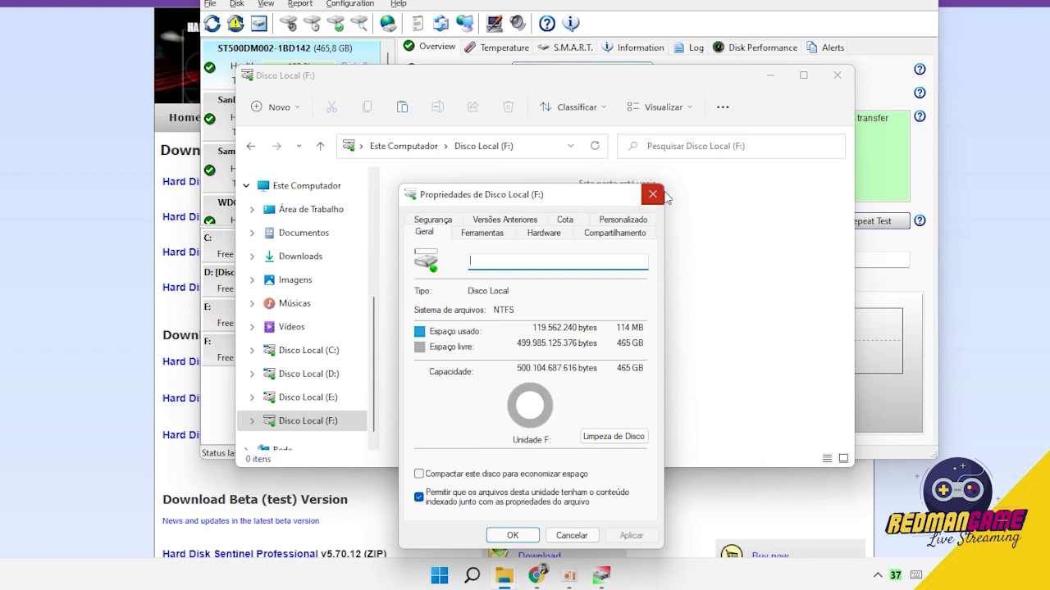
click(648, 202)
- Review the format options for Disco Local (F:), close them without formatting, and minimize File Explorer
right_click(328, 426)
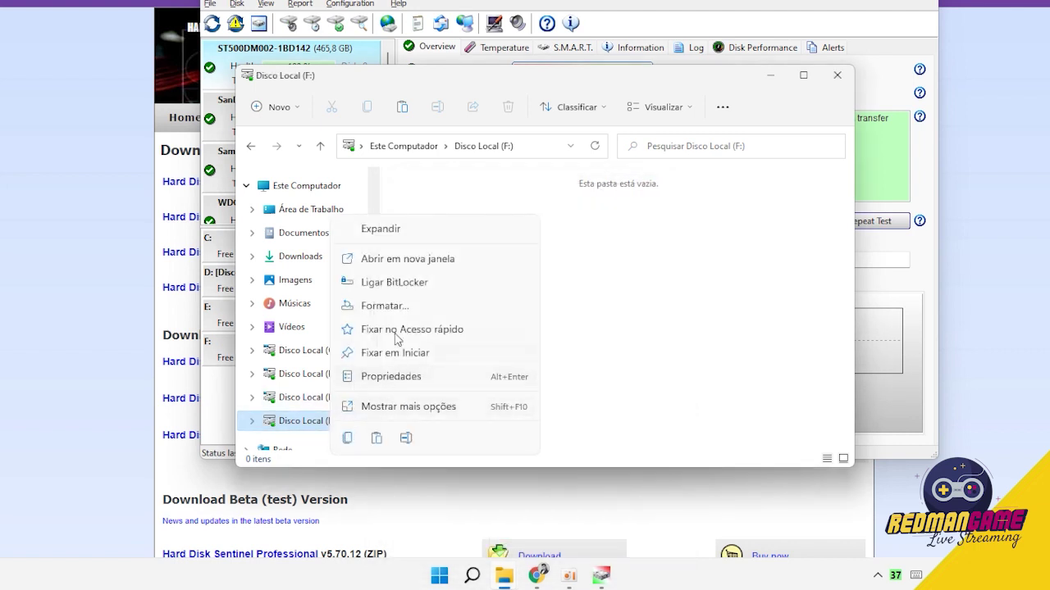
click(386, 305)
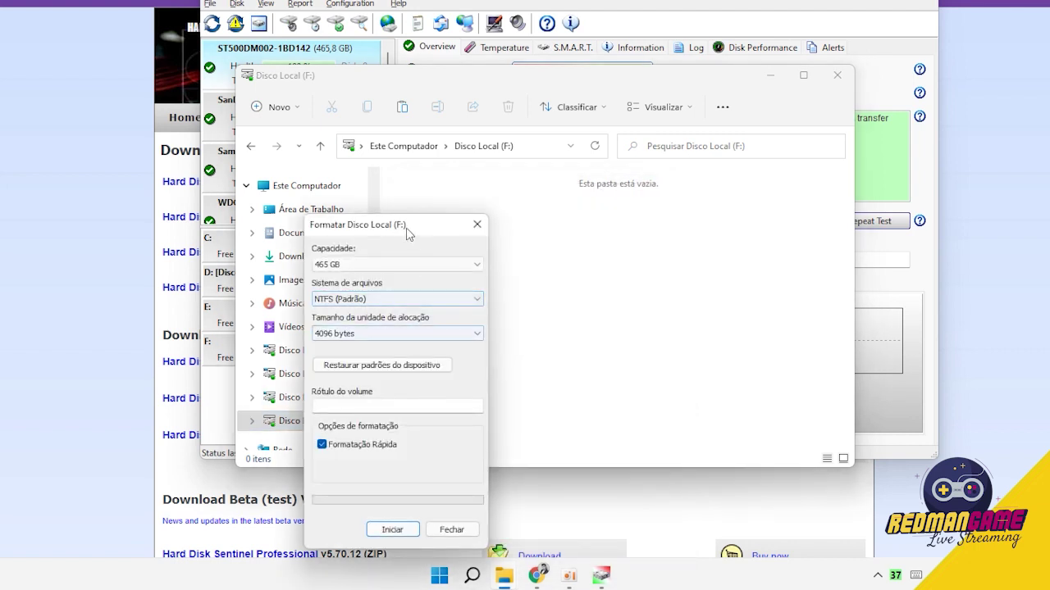
drag(404, 228, 613, 121)
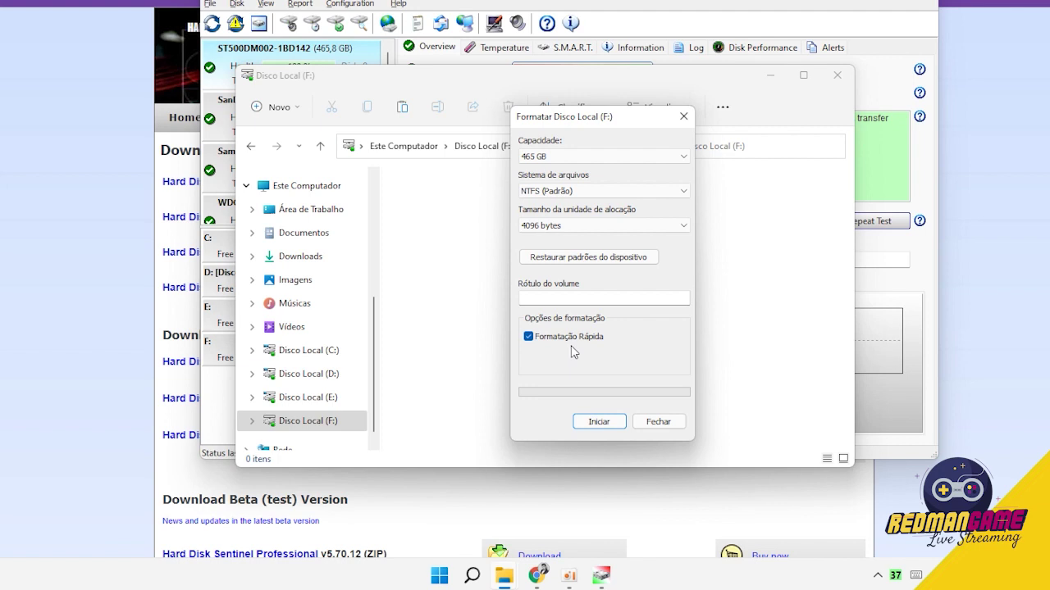
key(Escape)
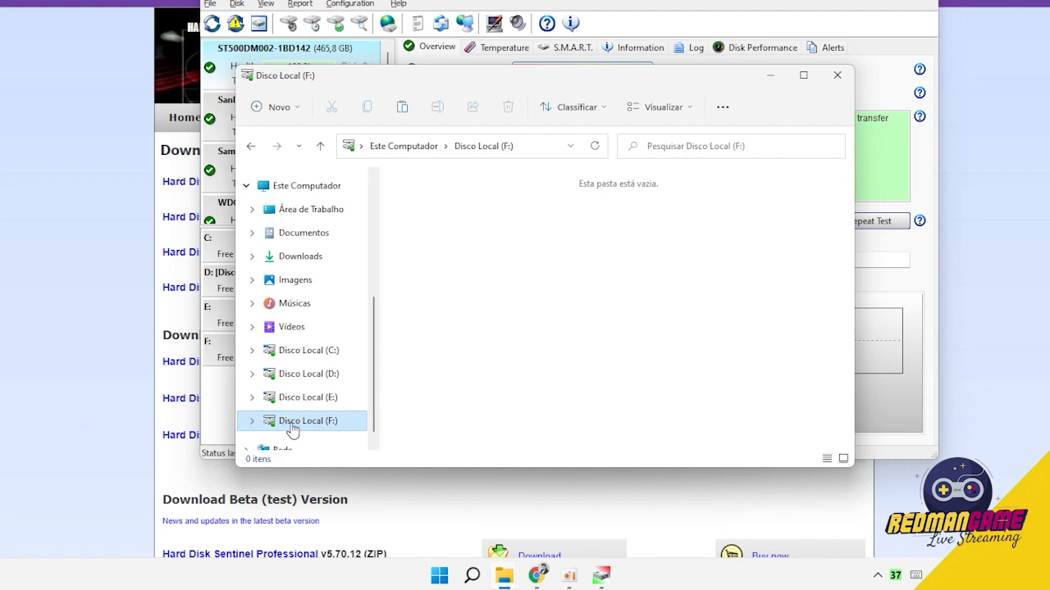
click(770, 75)
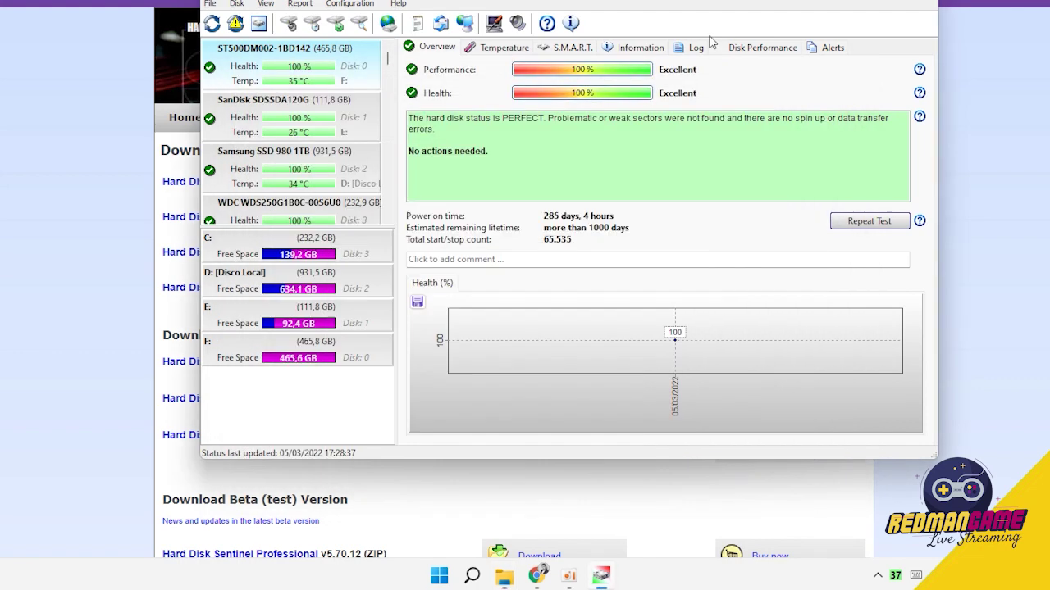
- Reposition the Hard Disk Sentinel window and review the performance and health overview of disk ST500DM002-1BD142
drag(679, 1, 651, 83)
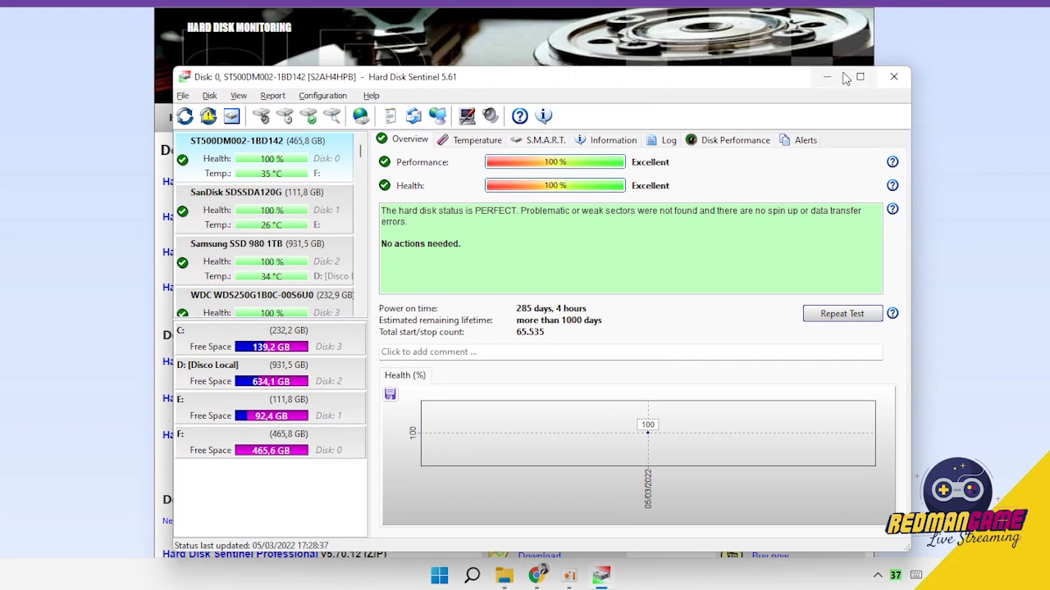
drag(770, 85, 756, 63)
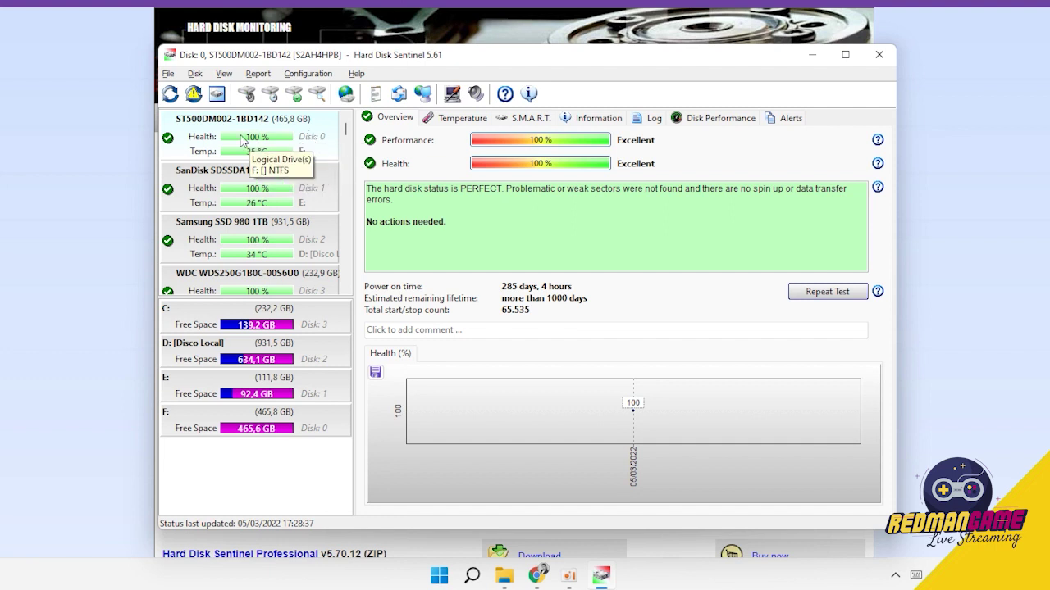
click(201, 141)
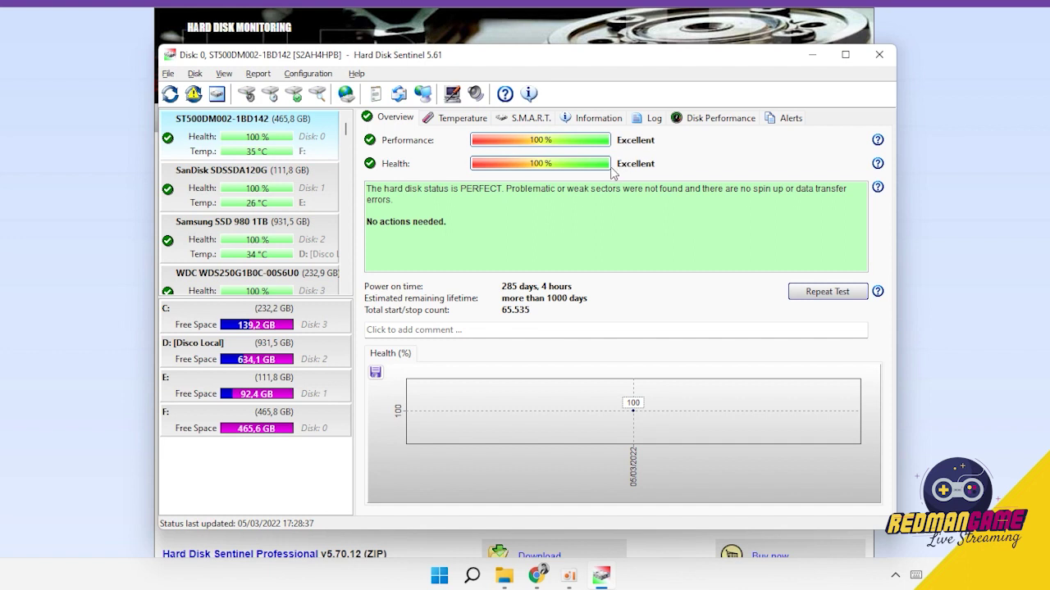
mouse_move(609, 173)
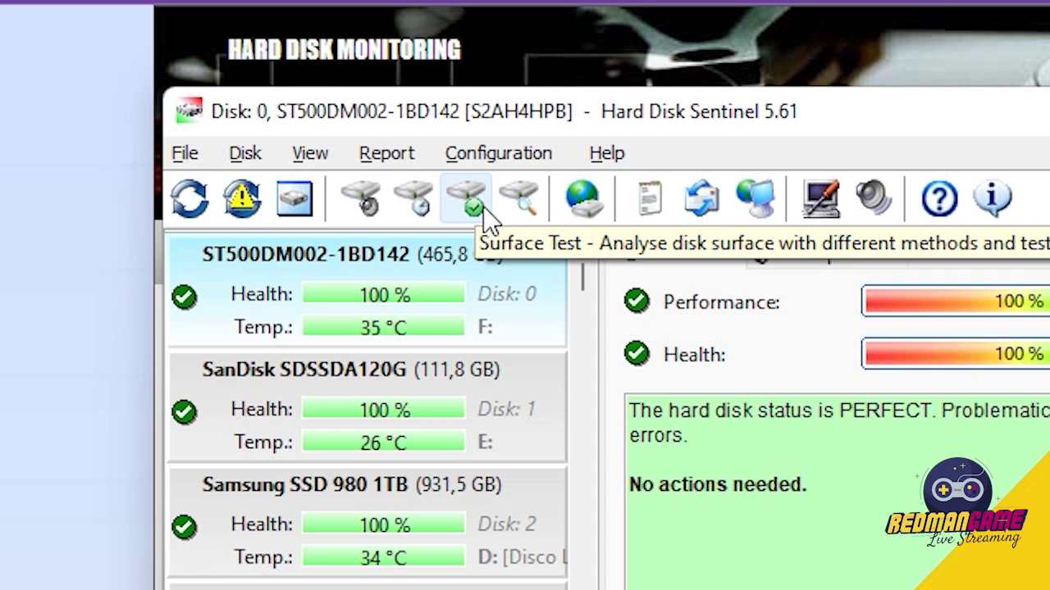
- Set up a Surface Test for the 465 GB ST500DM002-1BD142 disk (F:) using the destructive WRITE test type
click(470, 204)
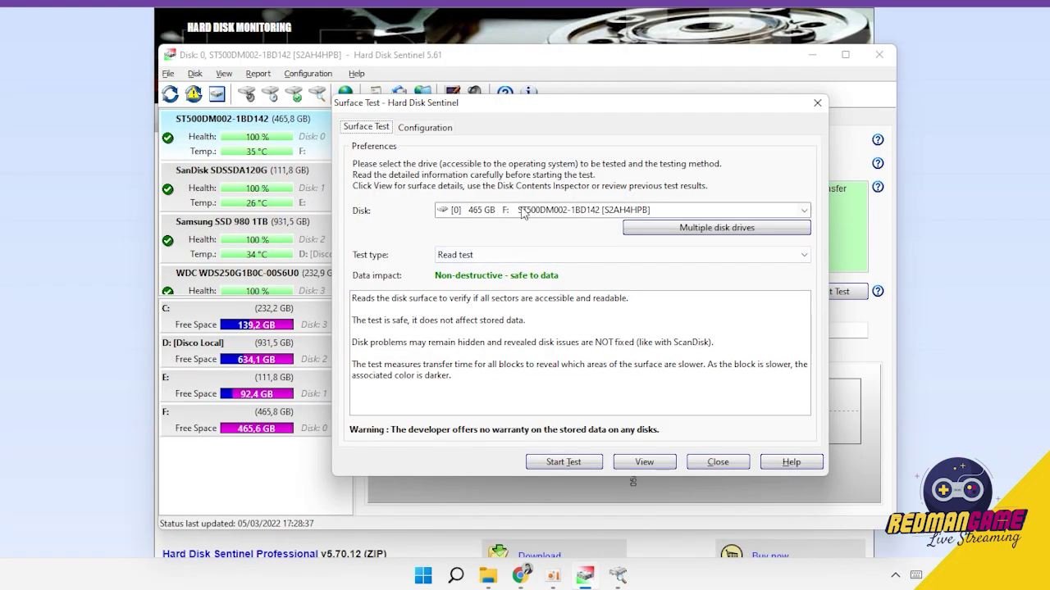
click(805, 210)
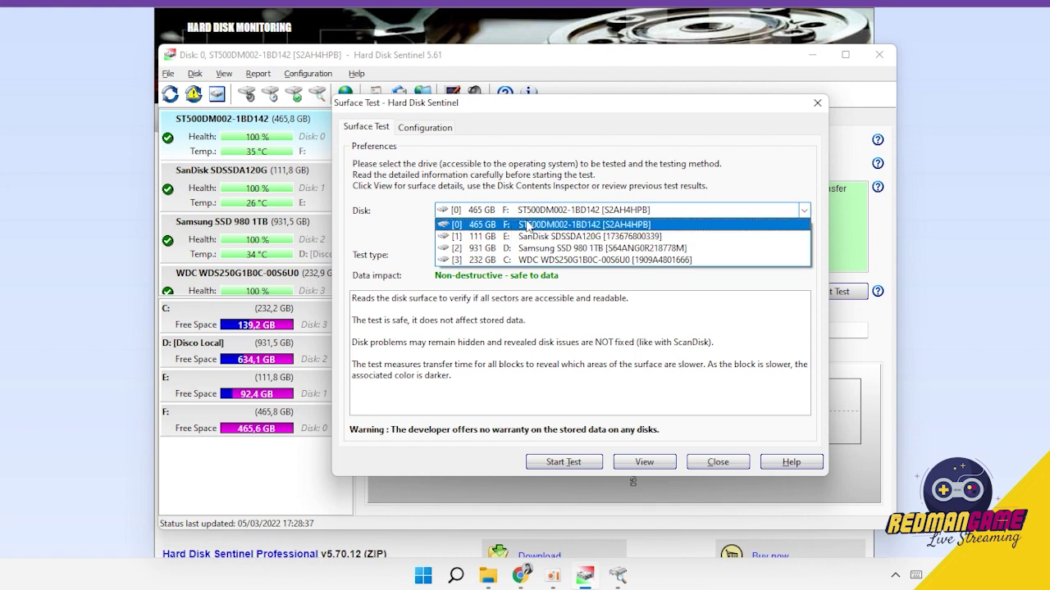
click(528, 225)
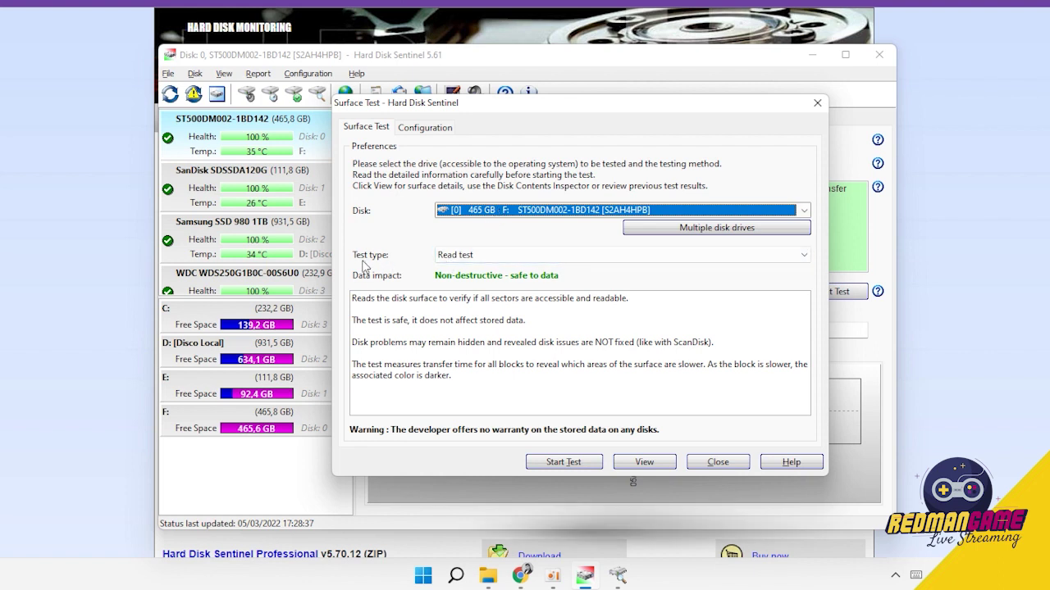
click(492, 257)
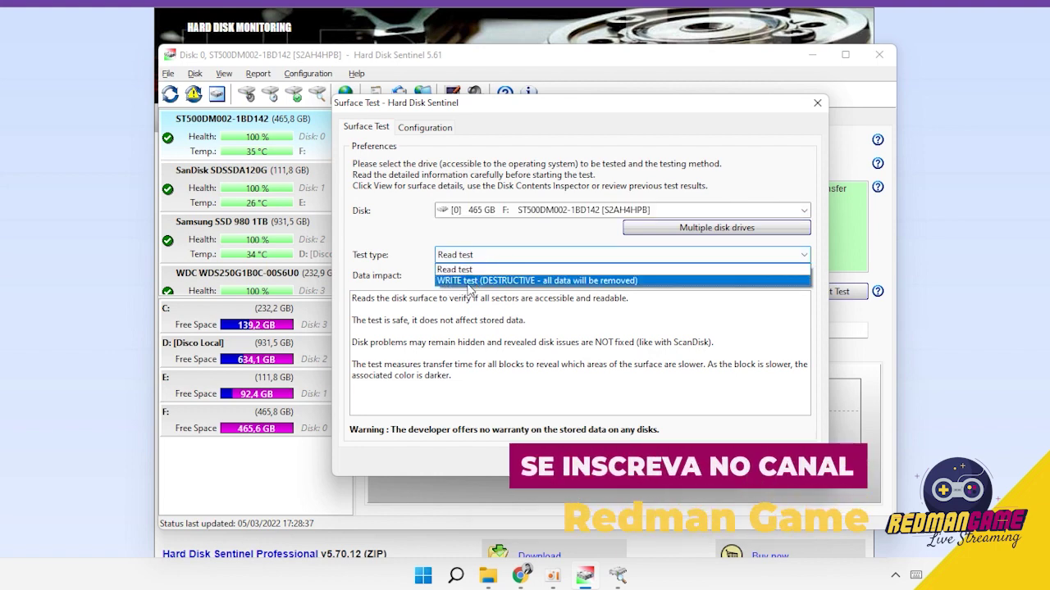
click(497, 282)
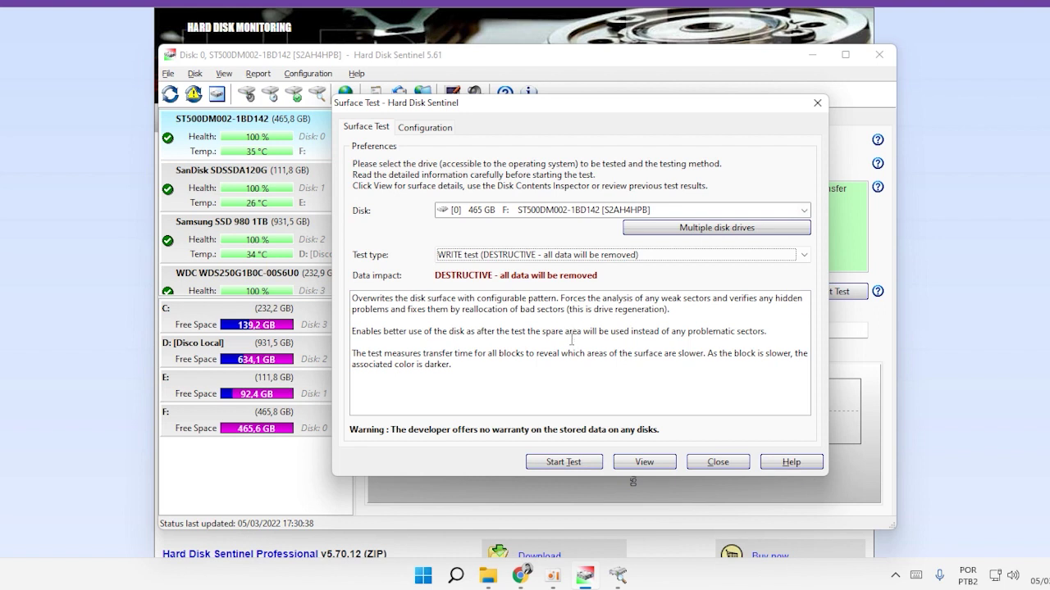
- Run the WRITE surface test, accept both data-loss confirmations, and dismiss the report once the test is done
click(587, 466)
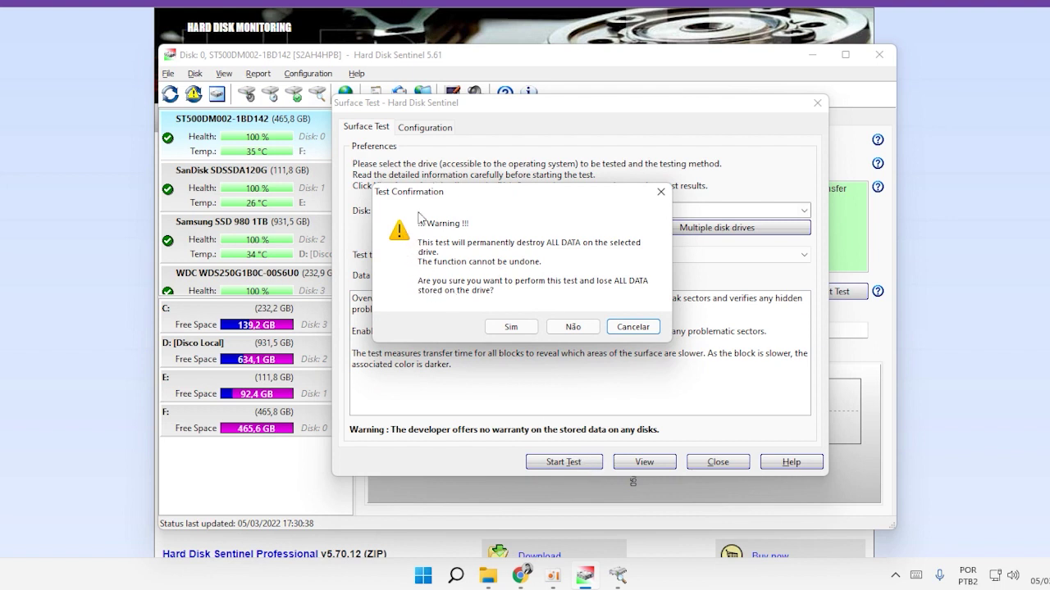
drag(502, 197, 547, 204)
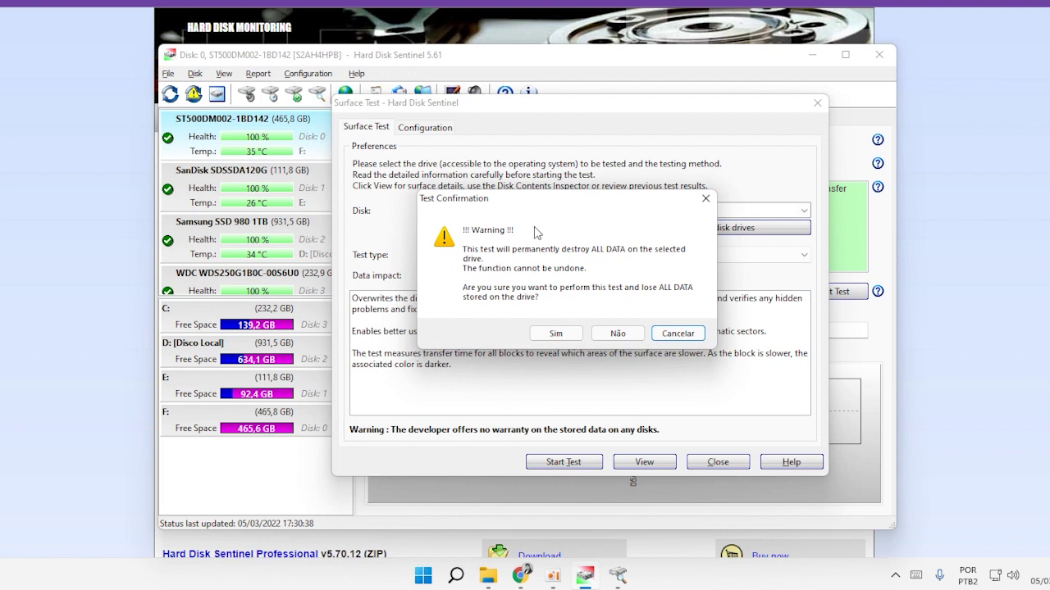
click(567, 334)
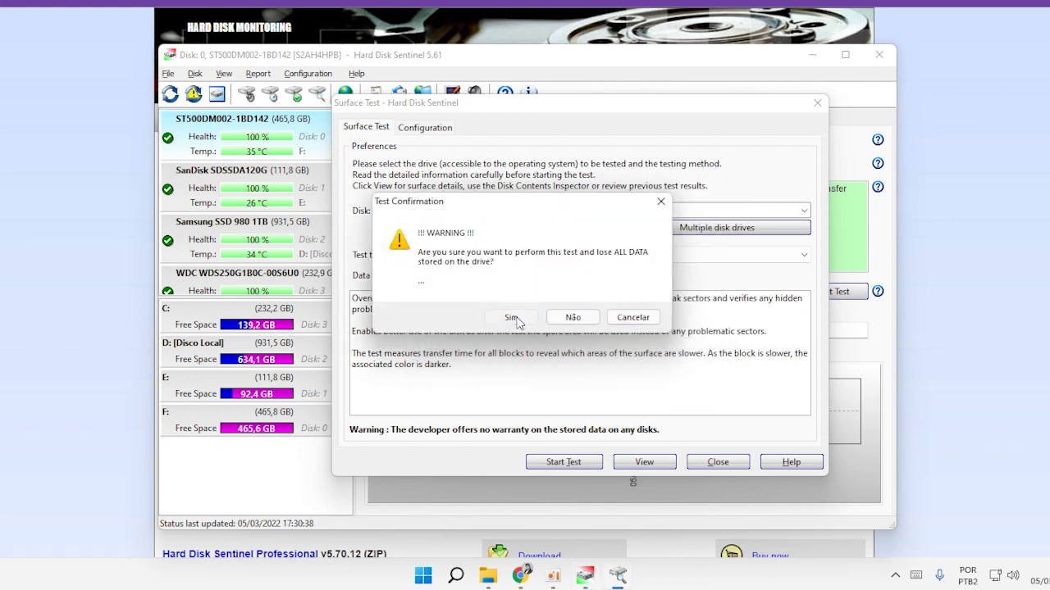
click(513, 319)
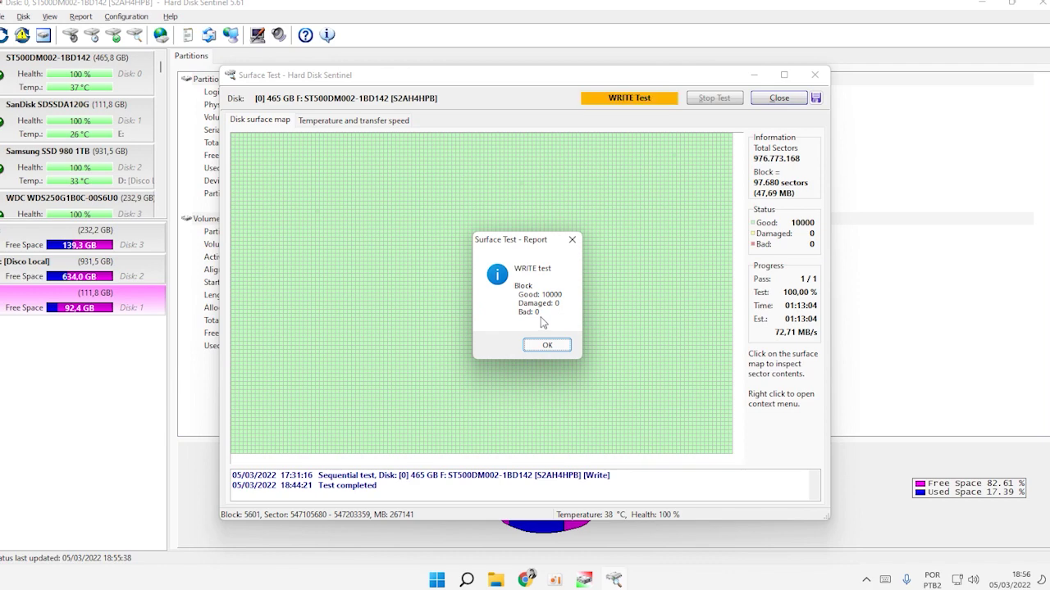
click(548, 346)
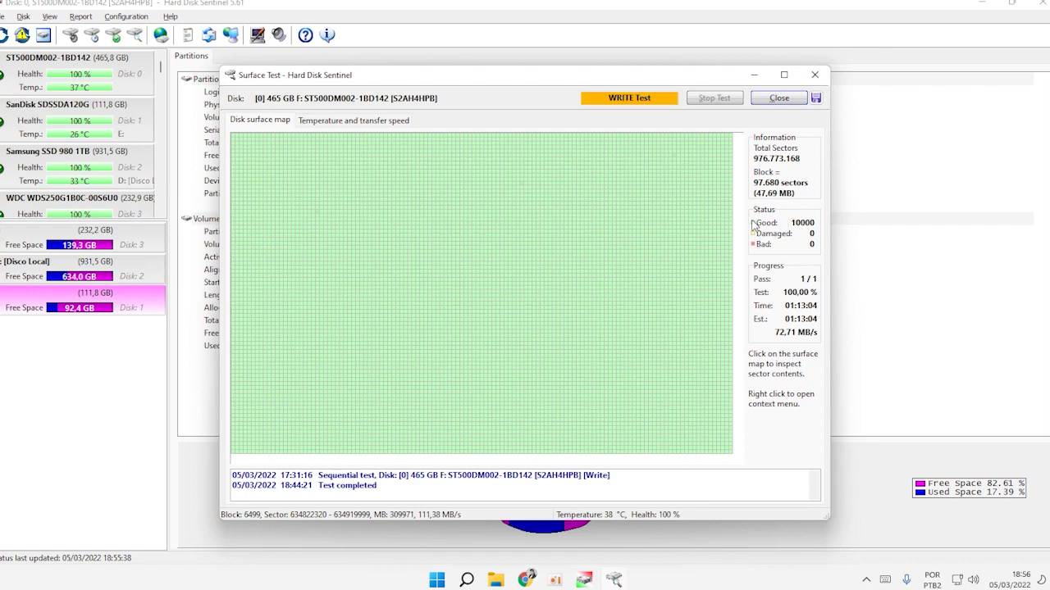
- Switch to File Explorer and try to open Disco Local (F:)
click(505, 581)
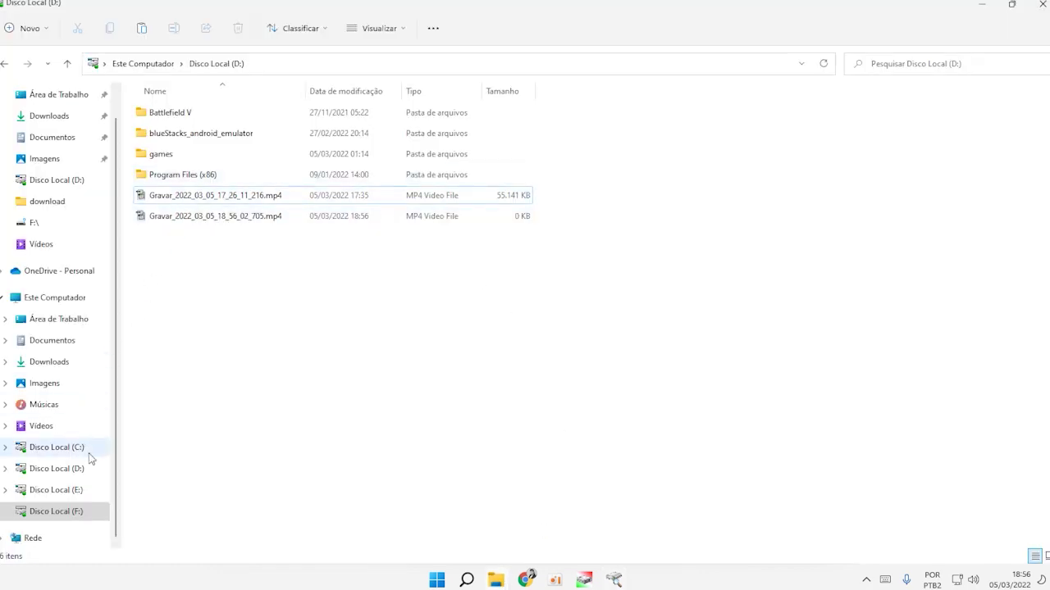
click(69, 514)
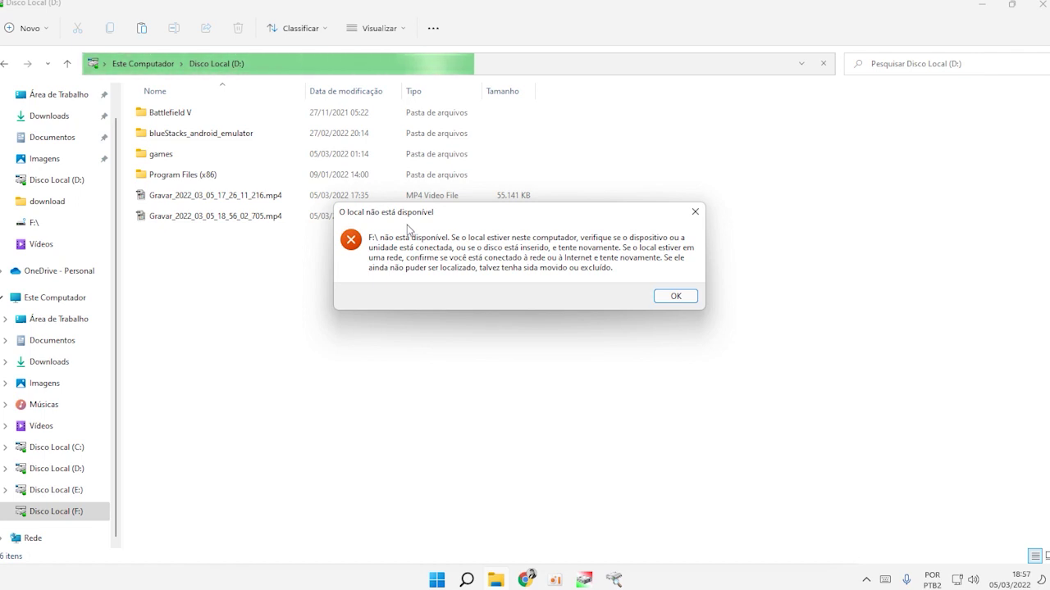
- Search Windows for "disc", open "Criar e formatar partições do disco rígido", and move the Disk Management window clear for viewing
click(468, 581)
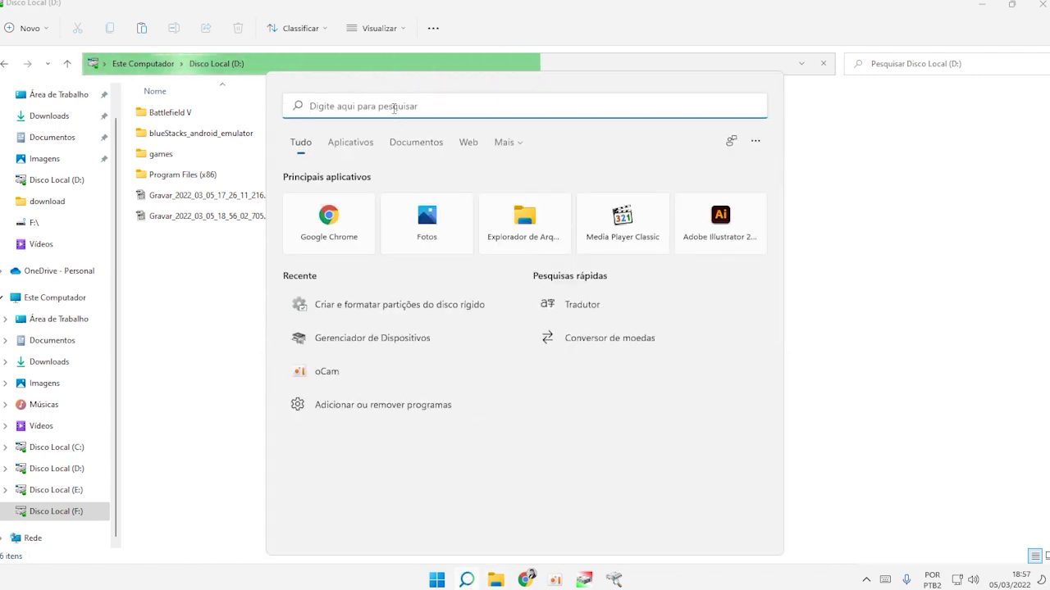
text(hd)
key(BackSpace)
key(BackSpace)
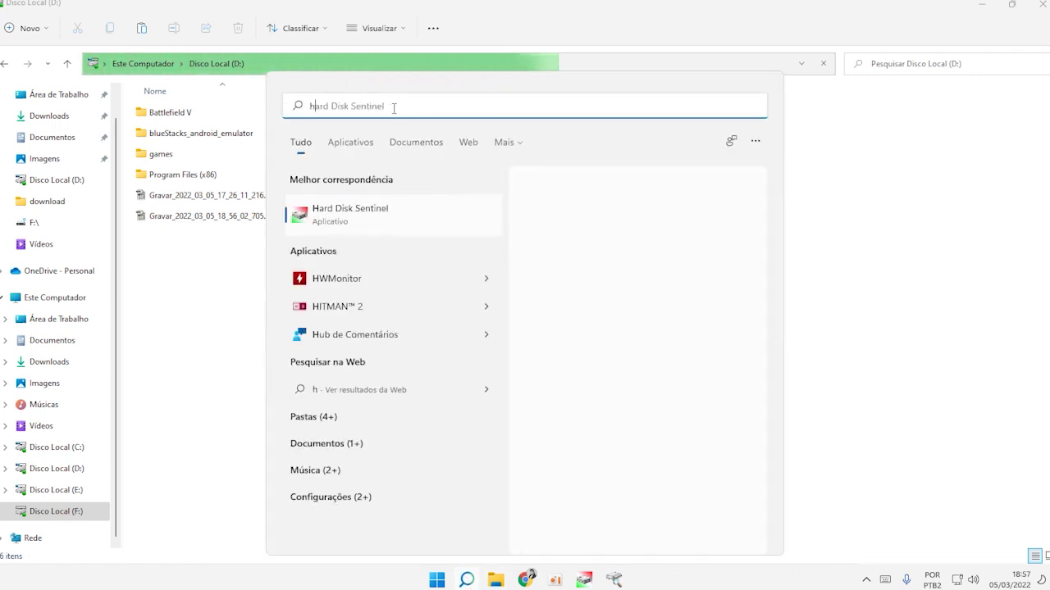
text(disc)
key(BackSpace)
key(BackSpace)
key(BackSpace)
key(BackSpace)
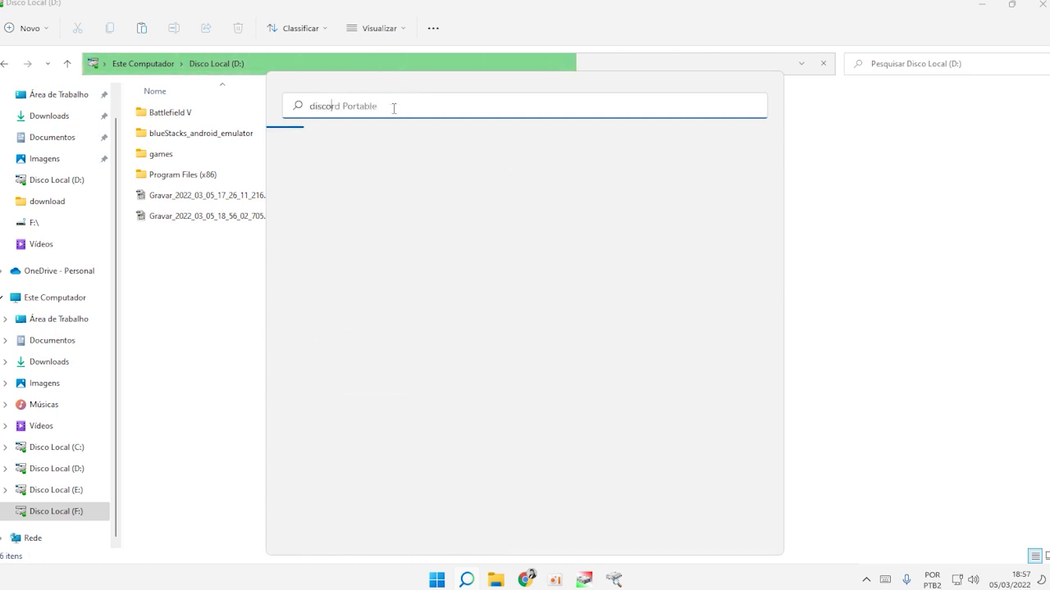
text(di)
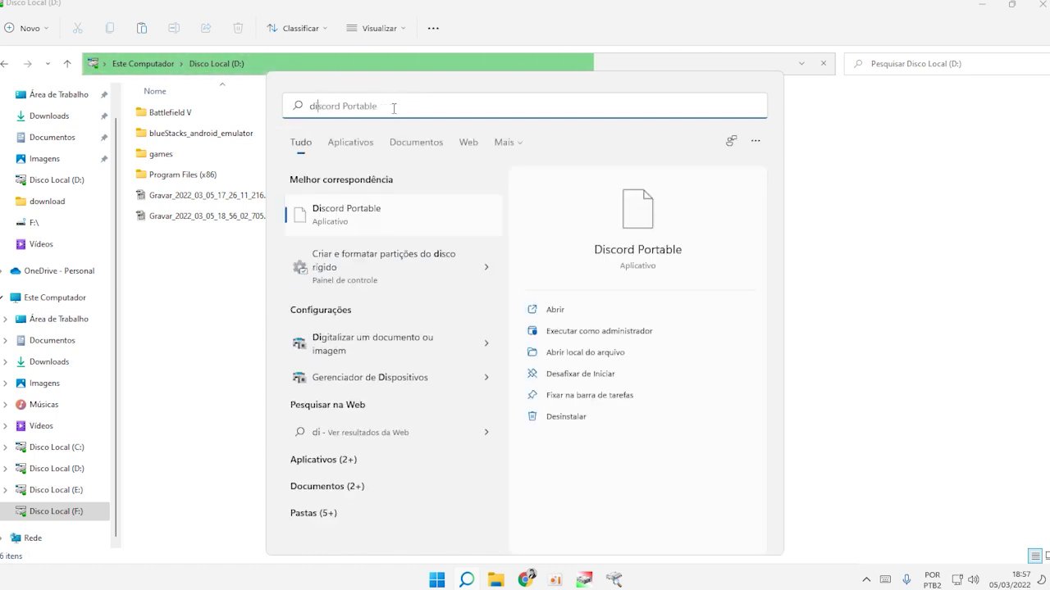
text(sc)
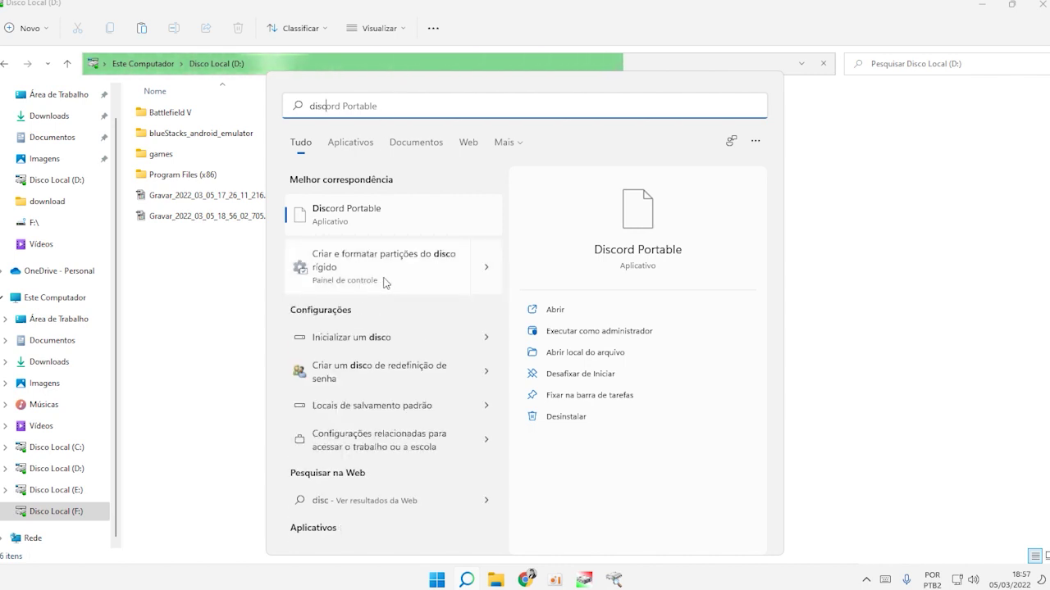
text(ord)
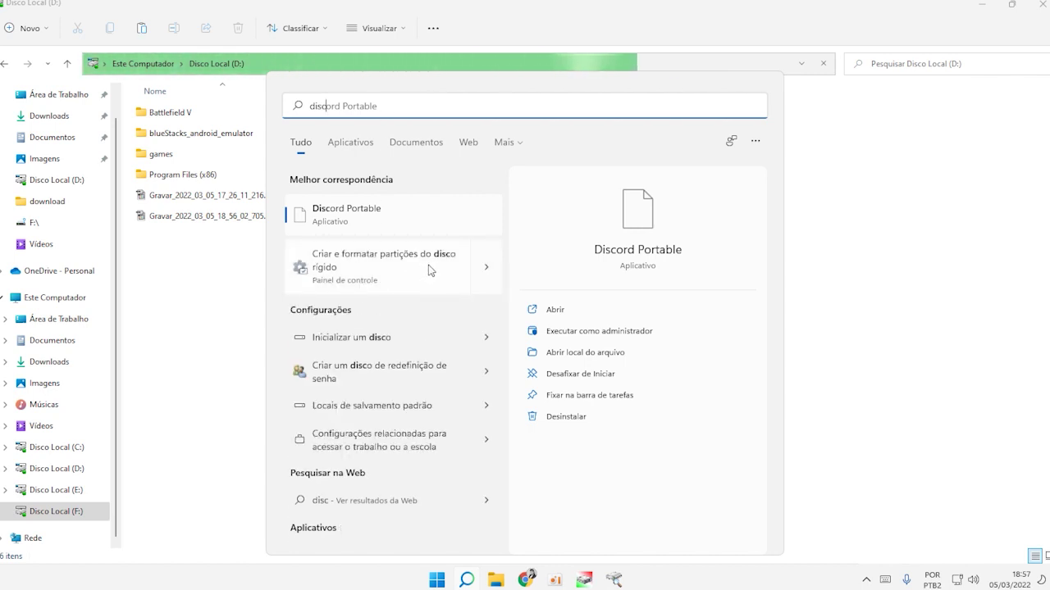
click(426, 269)
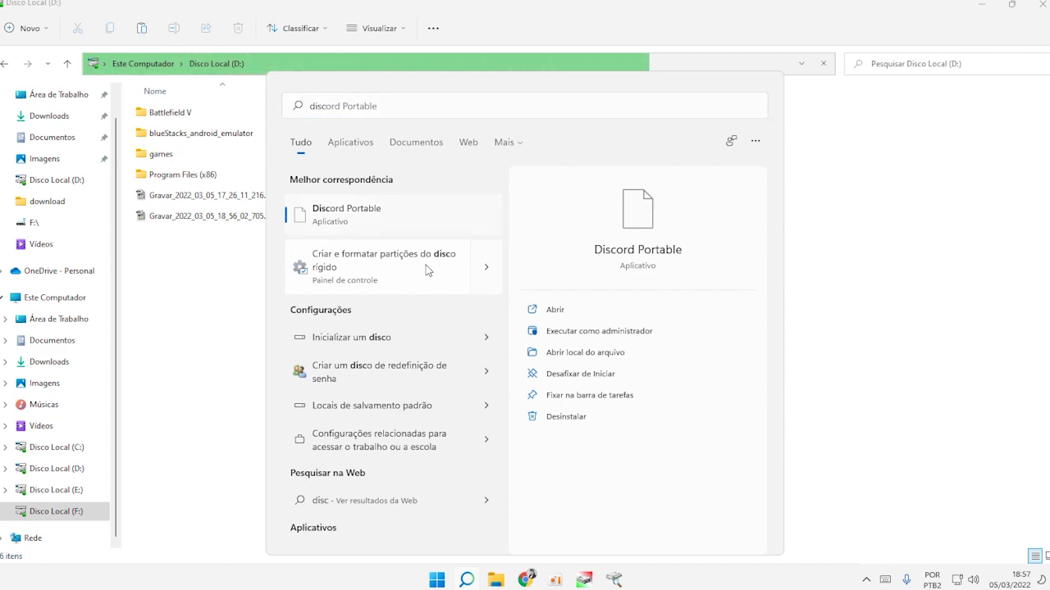
drag(349, 72, 572, 133)
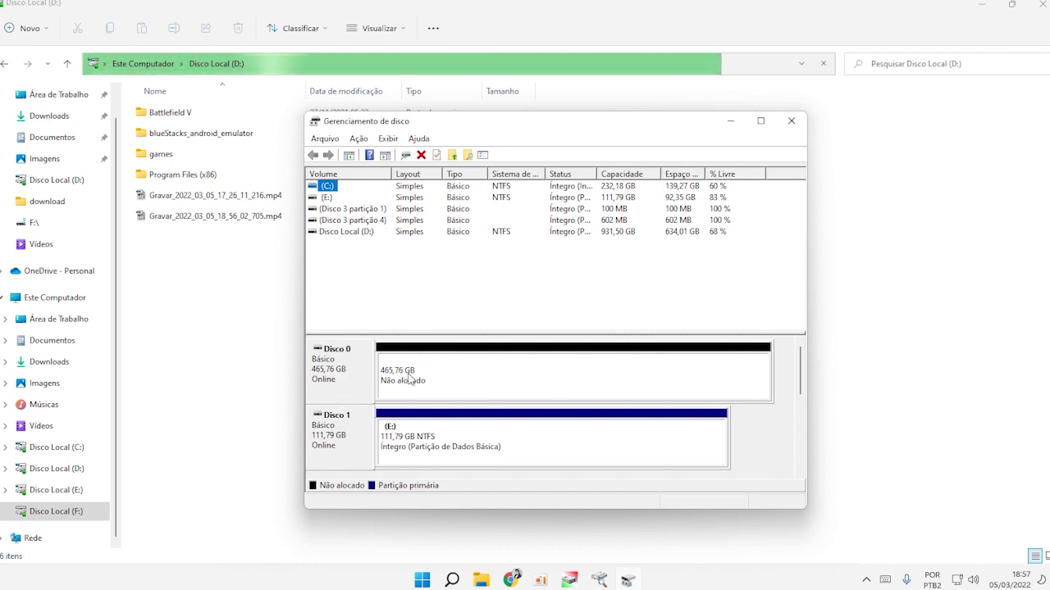
- Start a new simple volume in the unallocated space of Disco 0, using the full size of 476937 MB
click(444, 388)
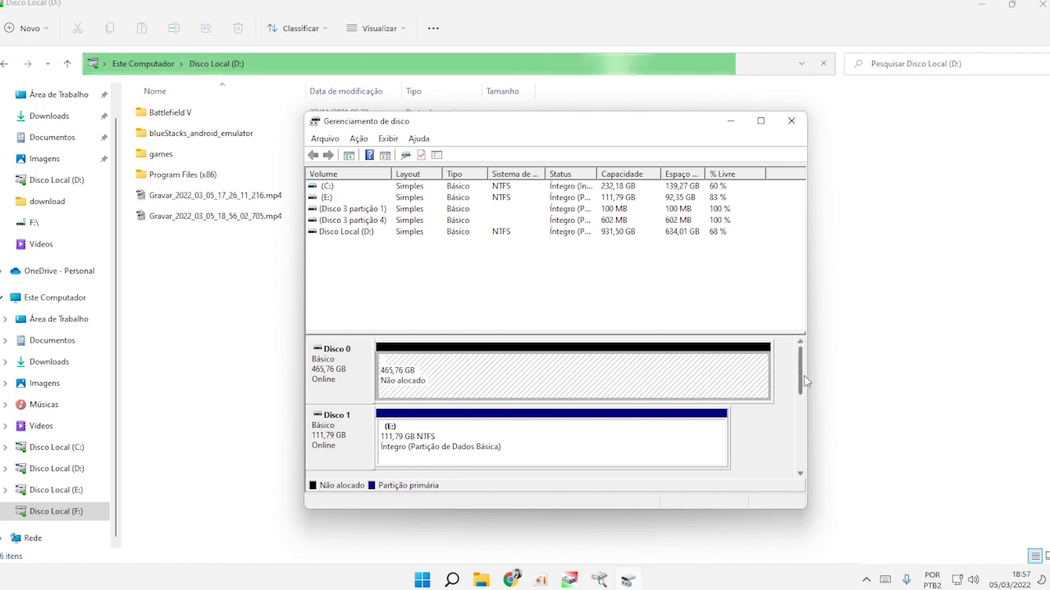
mouse_move(804, 375)
mouse_down()
mouse_move(804, 458)
mouse_move(804, 391)
mouse_up()
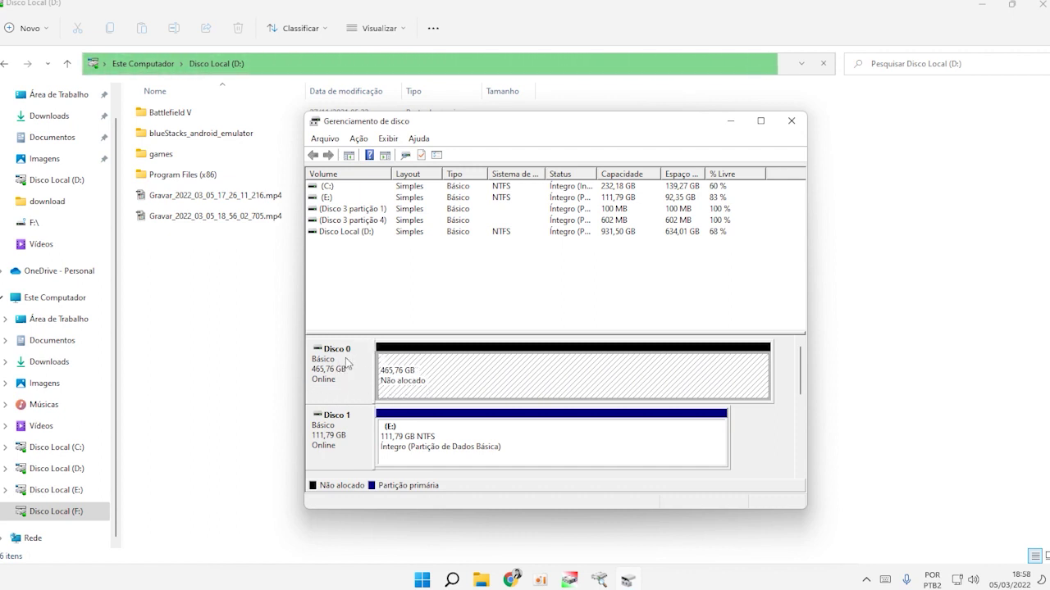
right_click(423, 374)
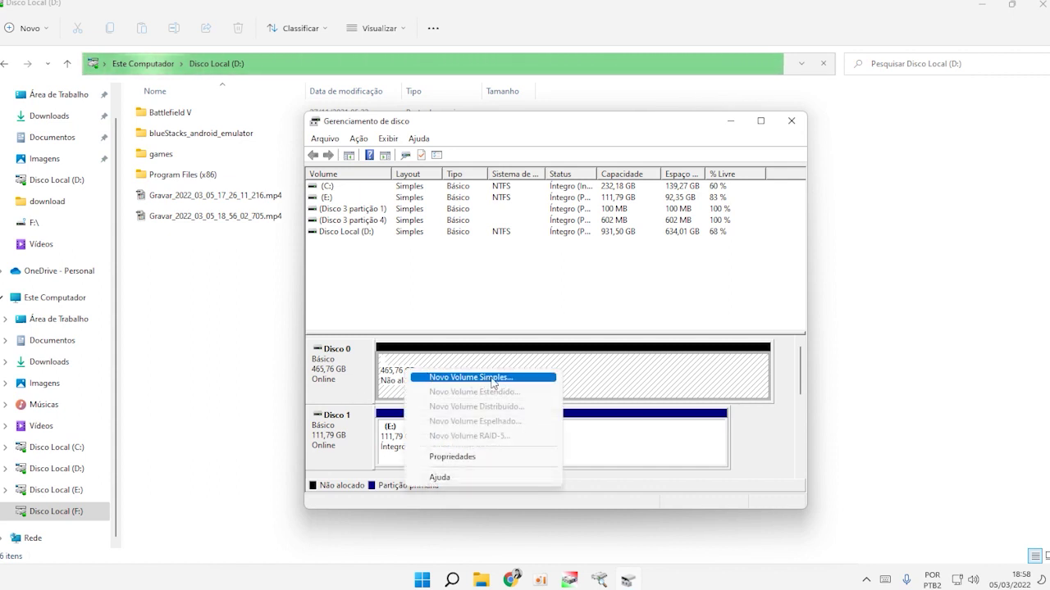
click(537, 379)
click(565, 425)
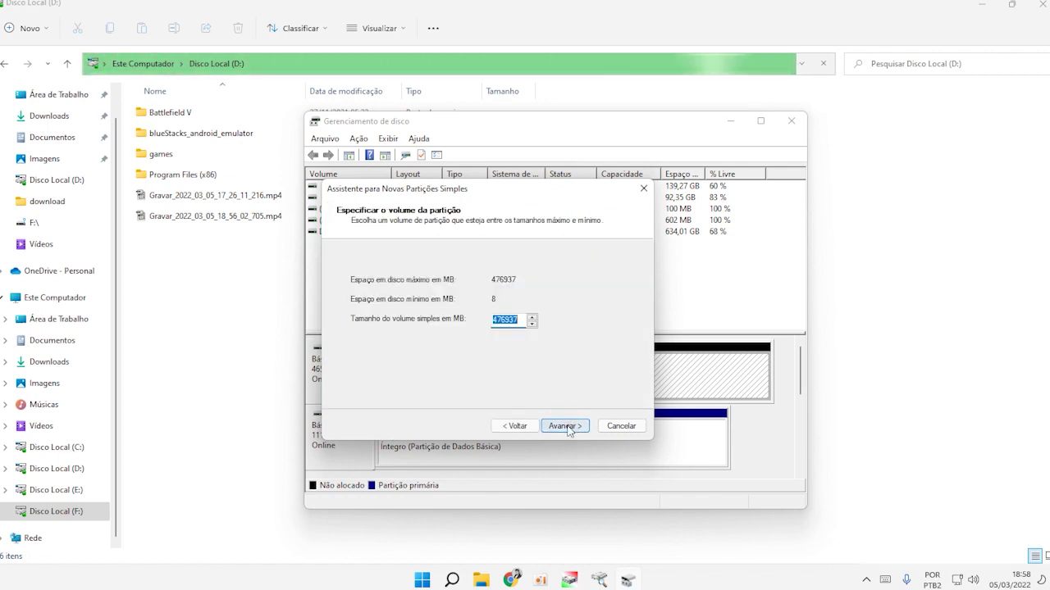
click(566, 427)
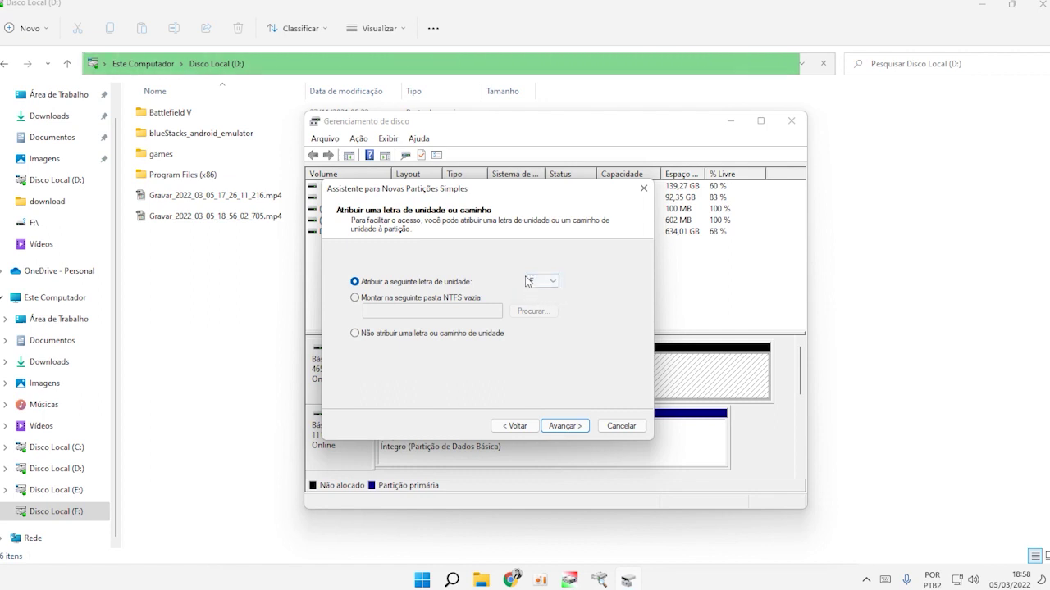
- Assign drive letter F and create the volume with a quick NTFS format, Padrão allocation unit size and label "Novo volume"
click(558, 284)
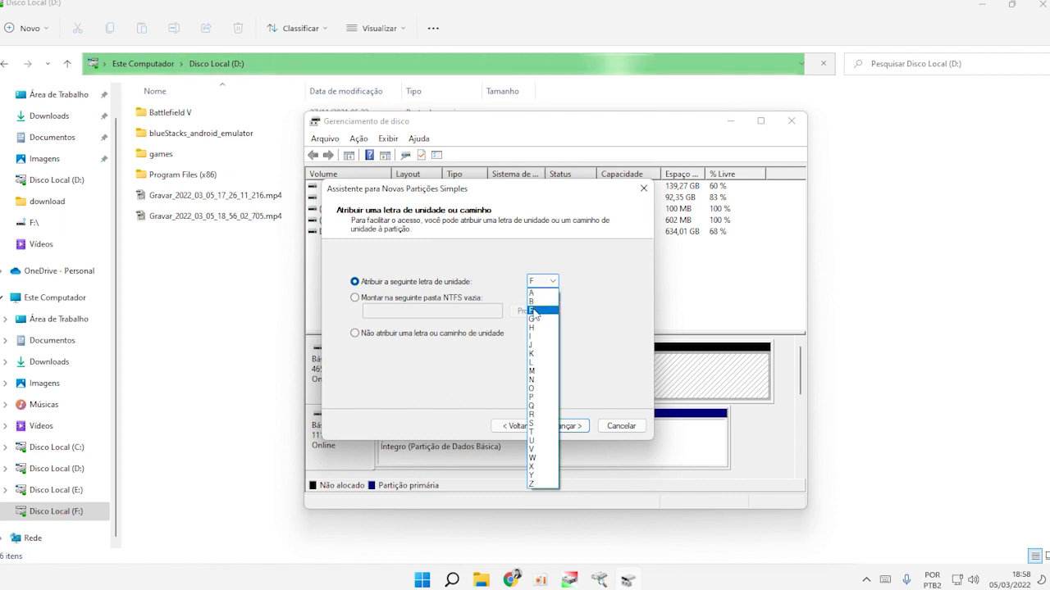
click(535, 311)
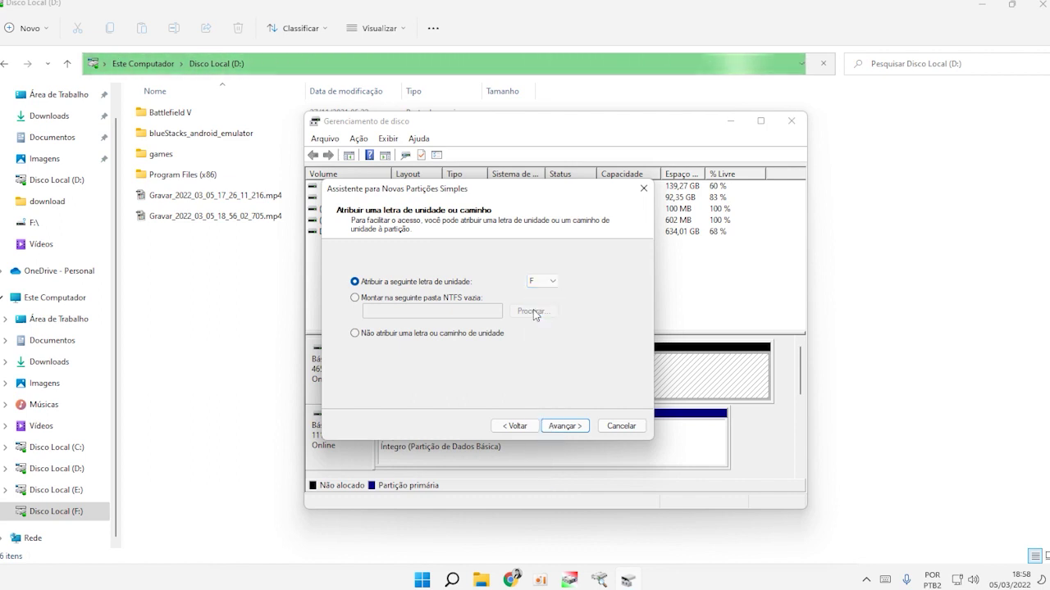
click(565, 426)
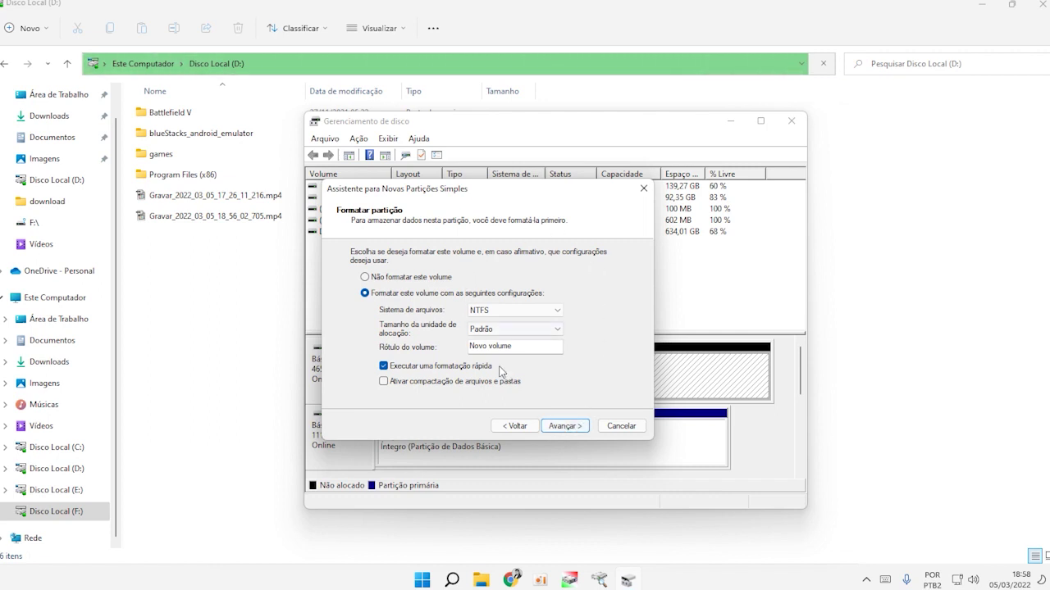
click(565, 426)
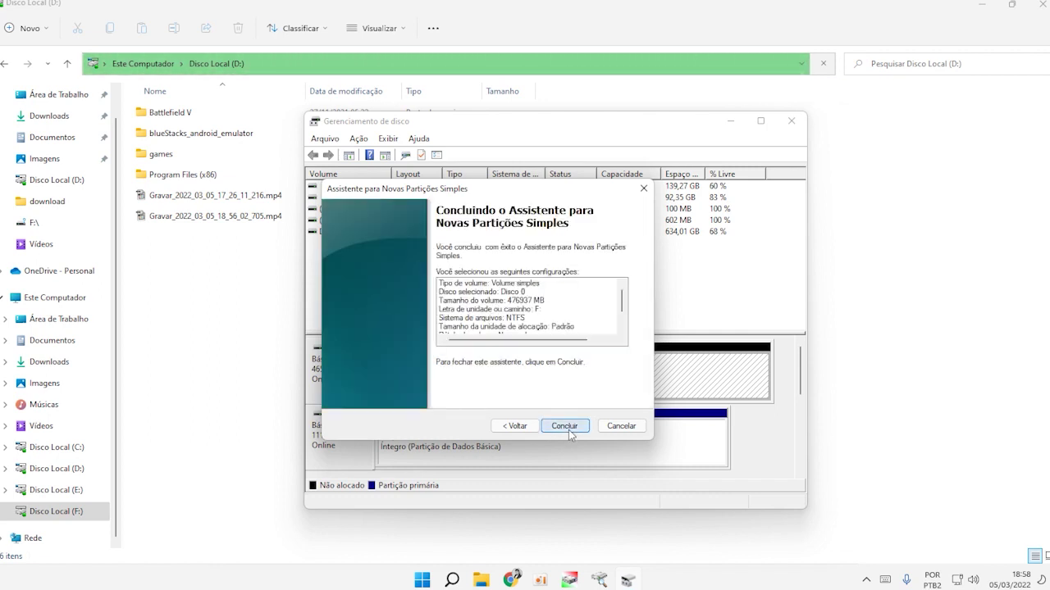
click(570, 432)
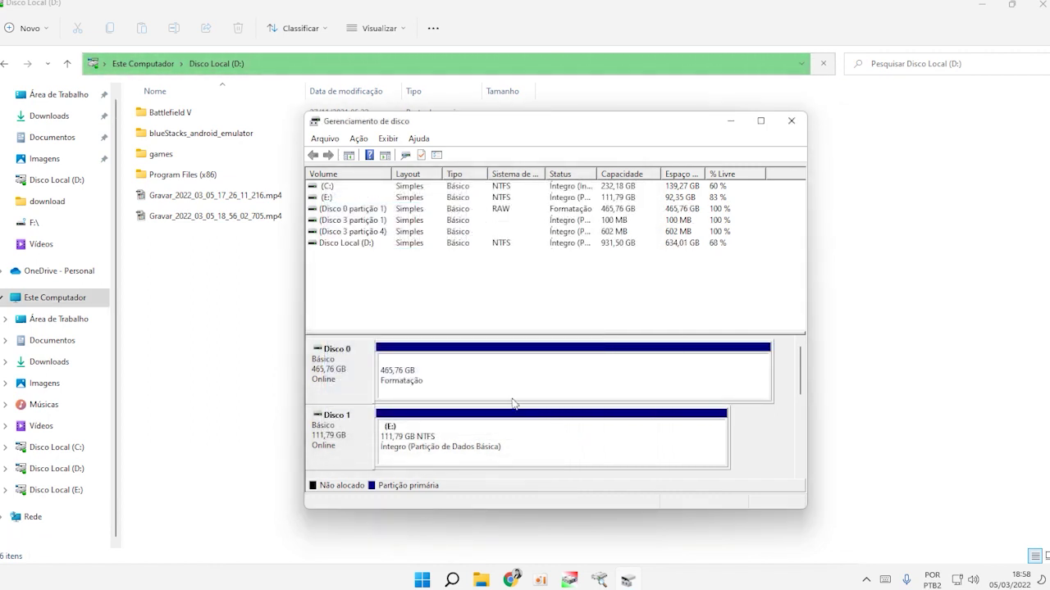